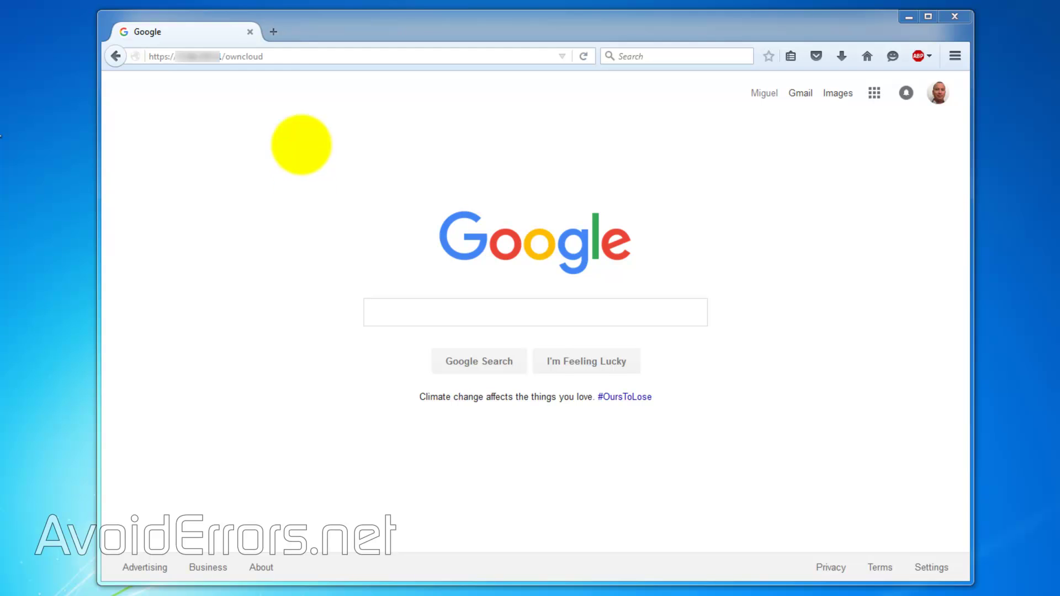
Load the ownCloud URL in Firefox and permanently trust the server's certificate via a security exception
click(282, 51)
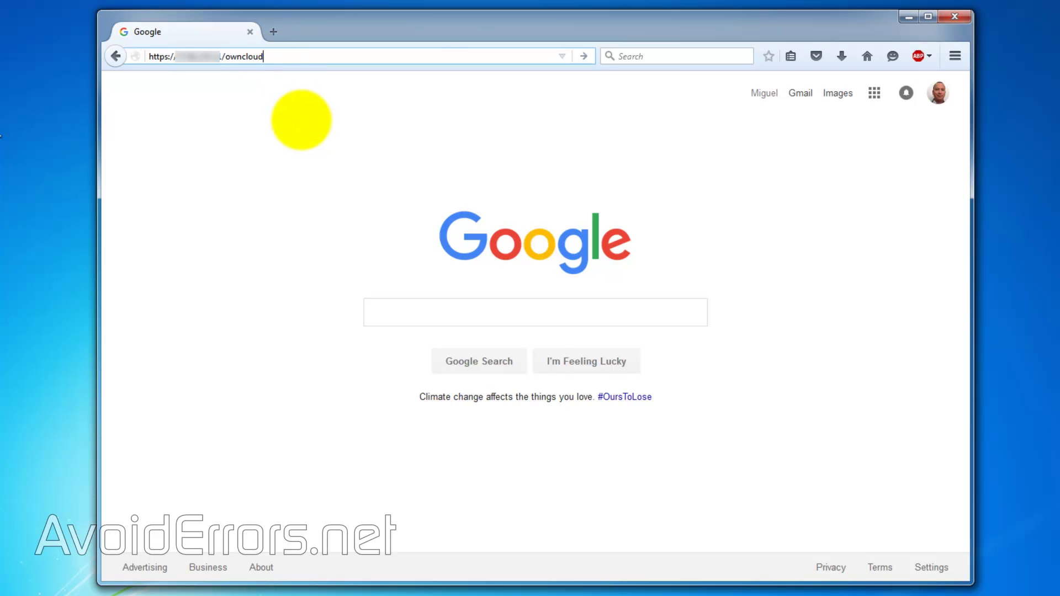
click(583, 55)
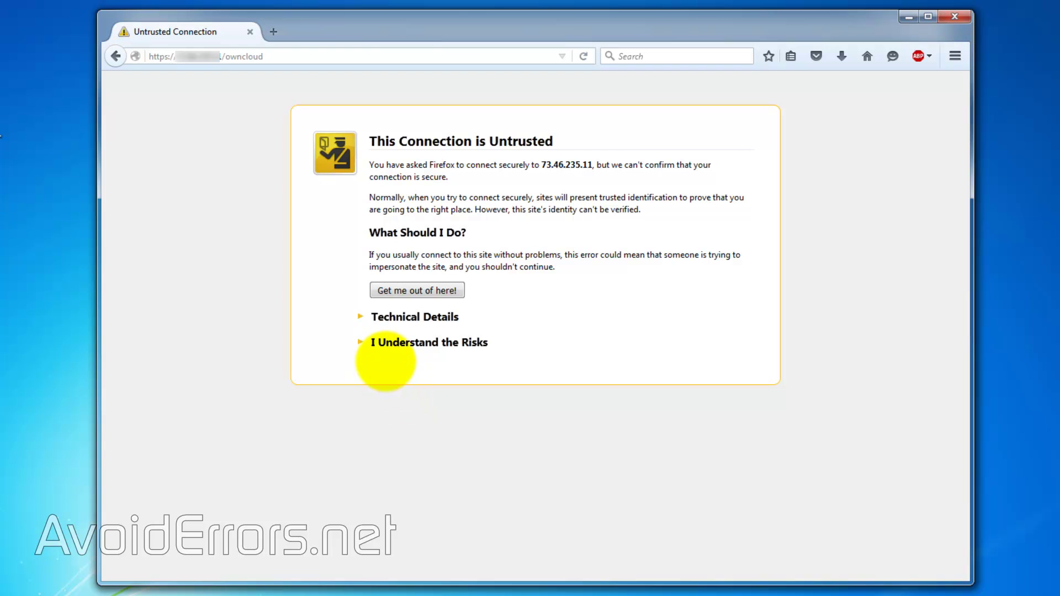
click(397, 342)
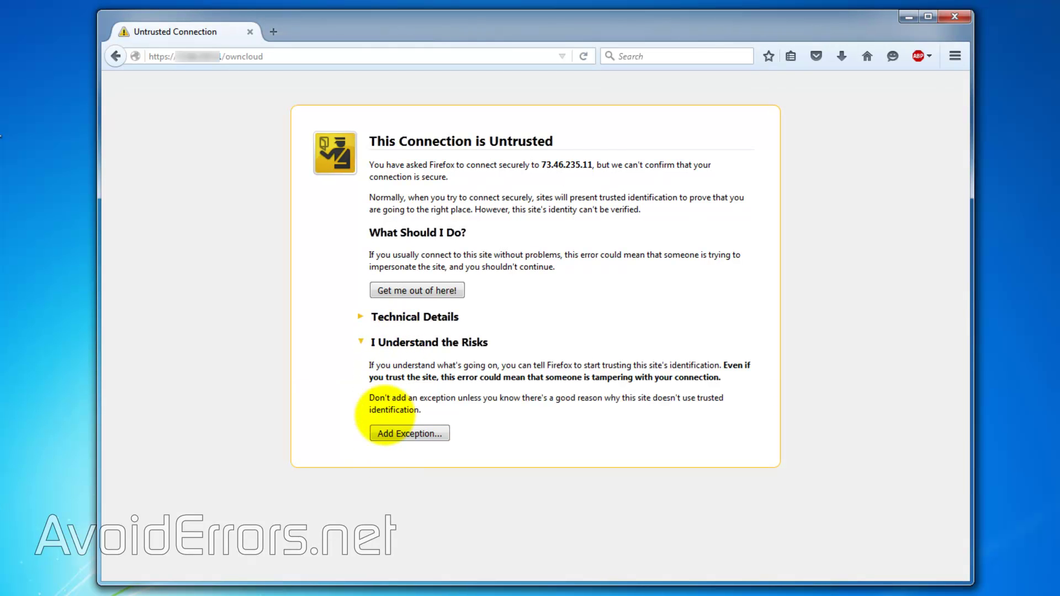
click(390, 434)
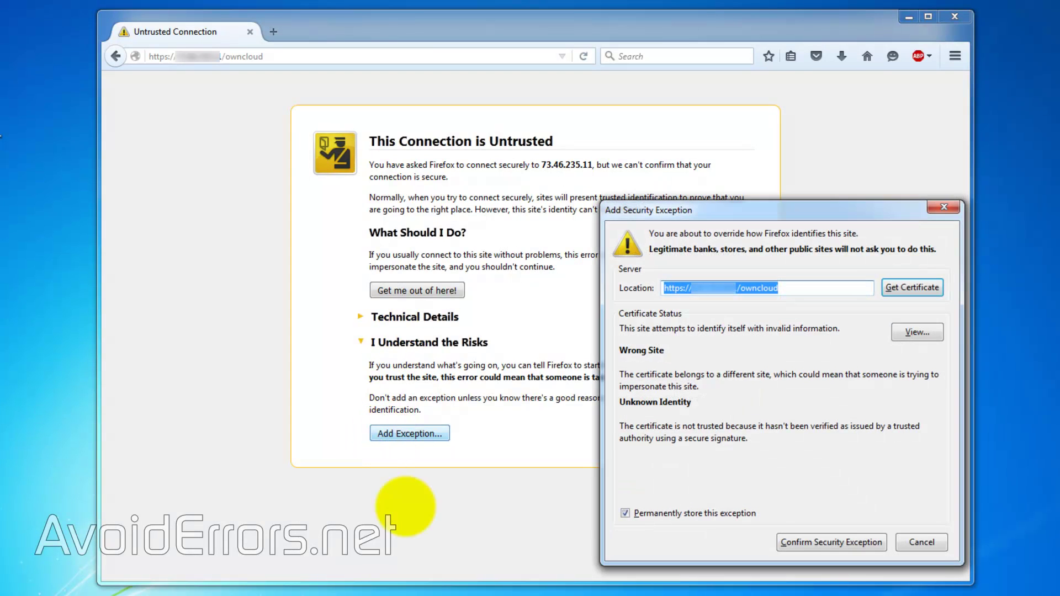
click(824, 542)
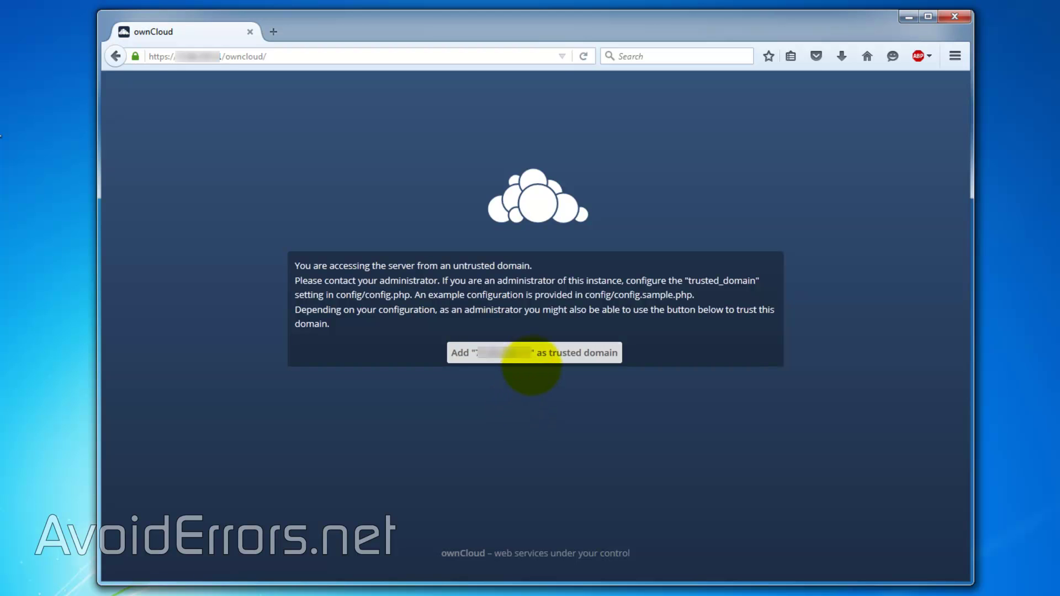
click(532, 358)
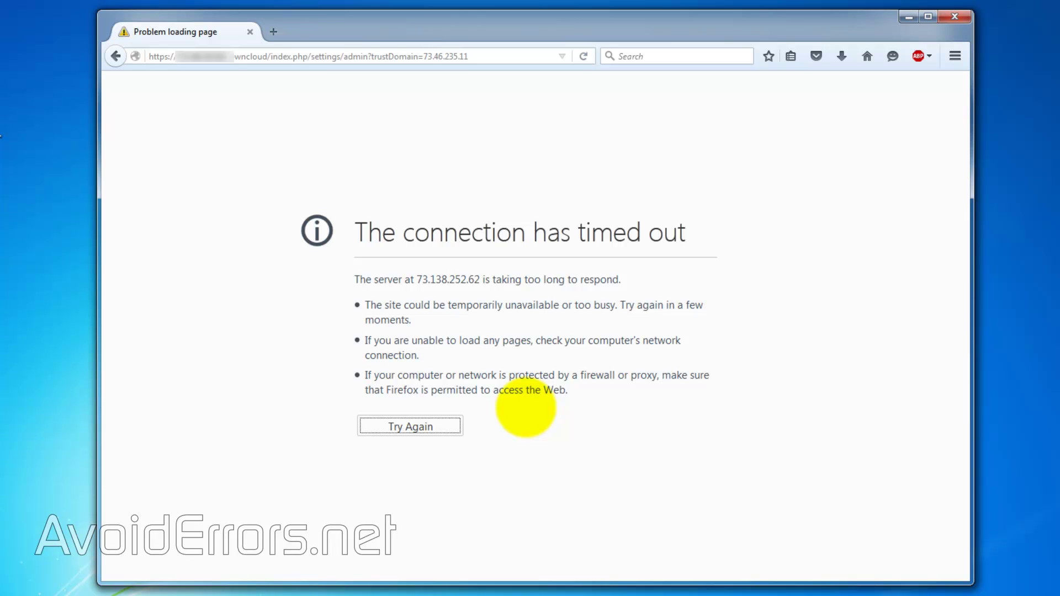
click(116, 56)
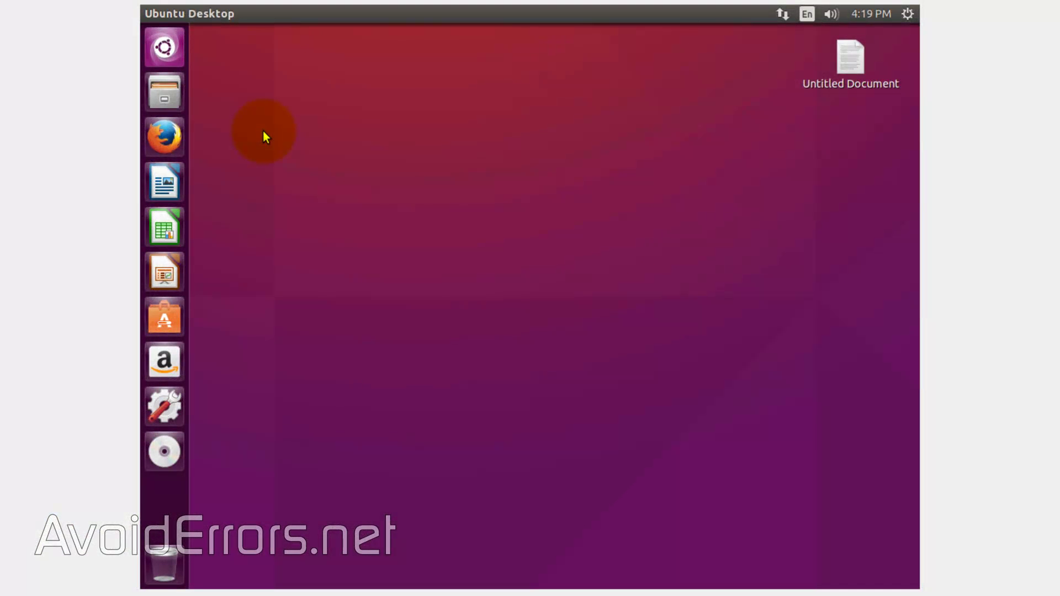
Browse to /var/www/owncloud/config in Files, try opening config.php, and dismiss gedit's permission error
click(164, 91)
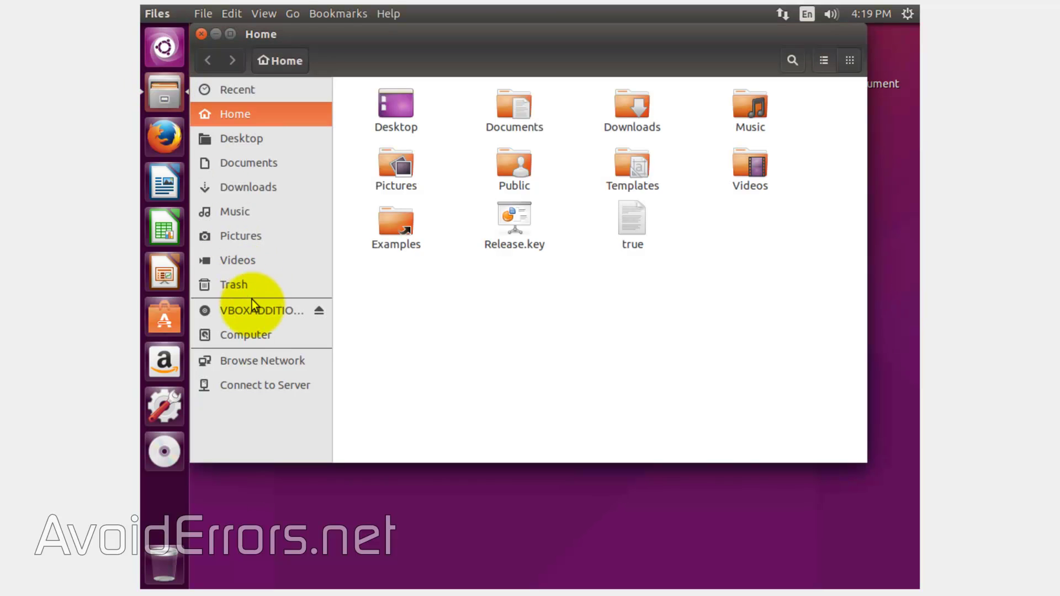
click(252, 333)
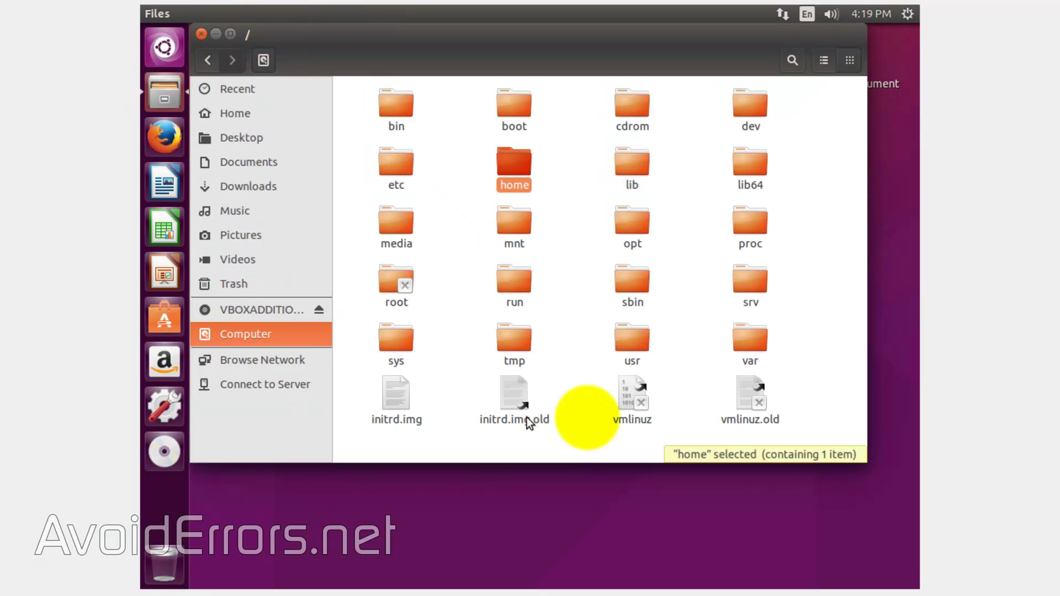
double_click(734, 343)
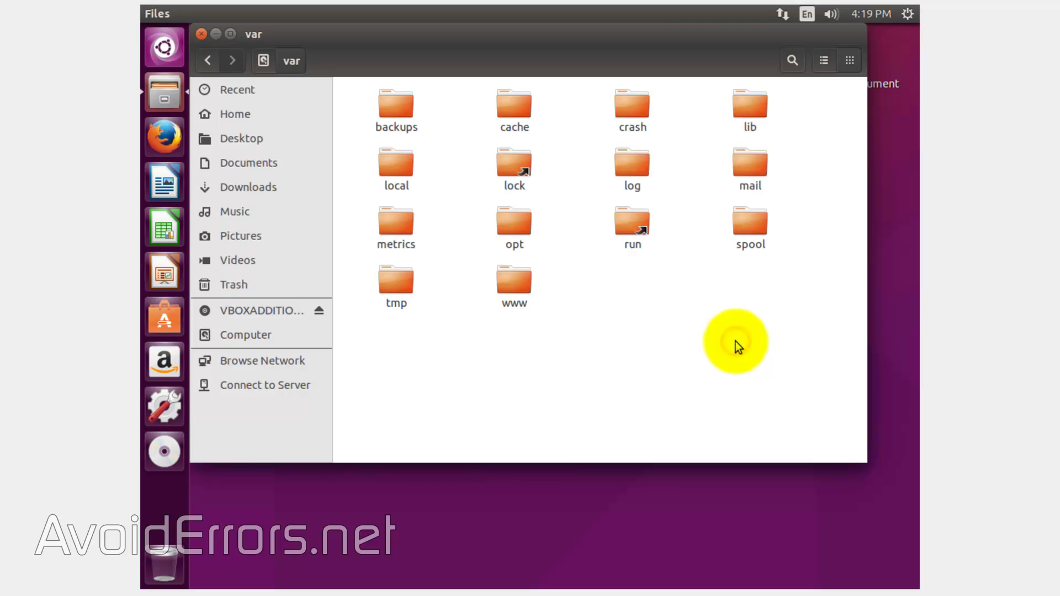
double_click(519, 286)
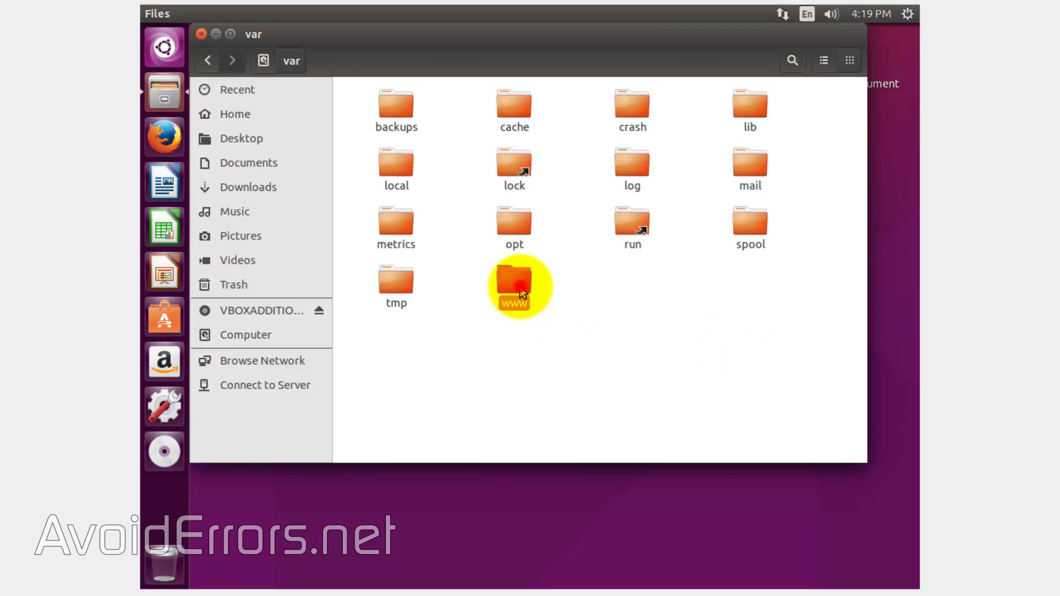
double_click(519, 106)
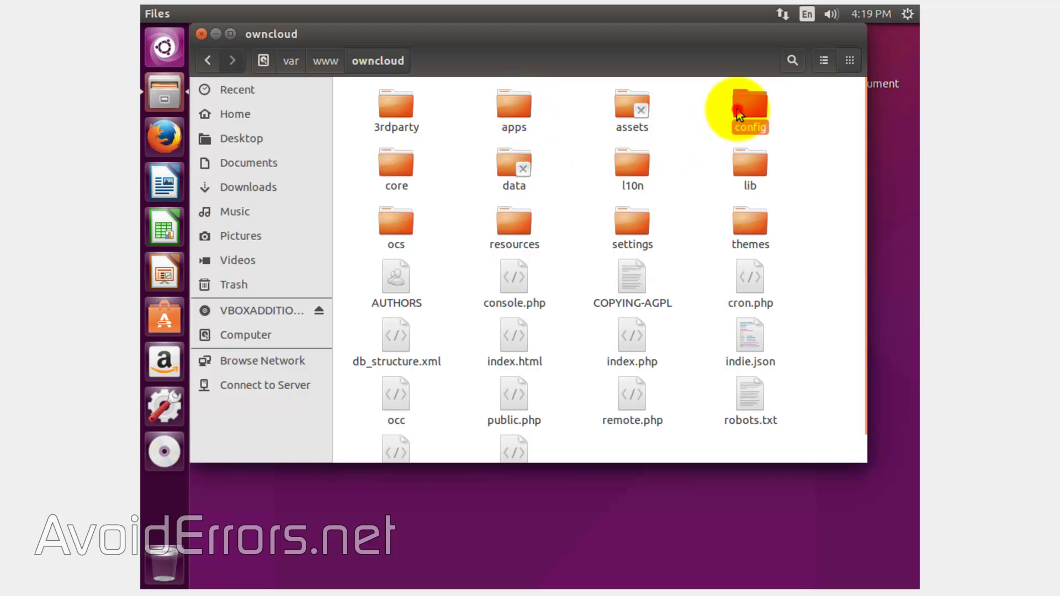
double_click(738, 111)
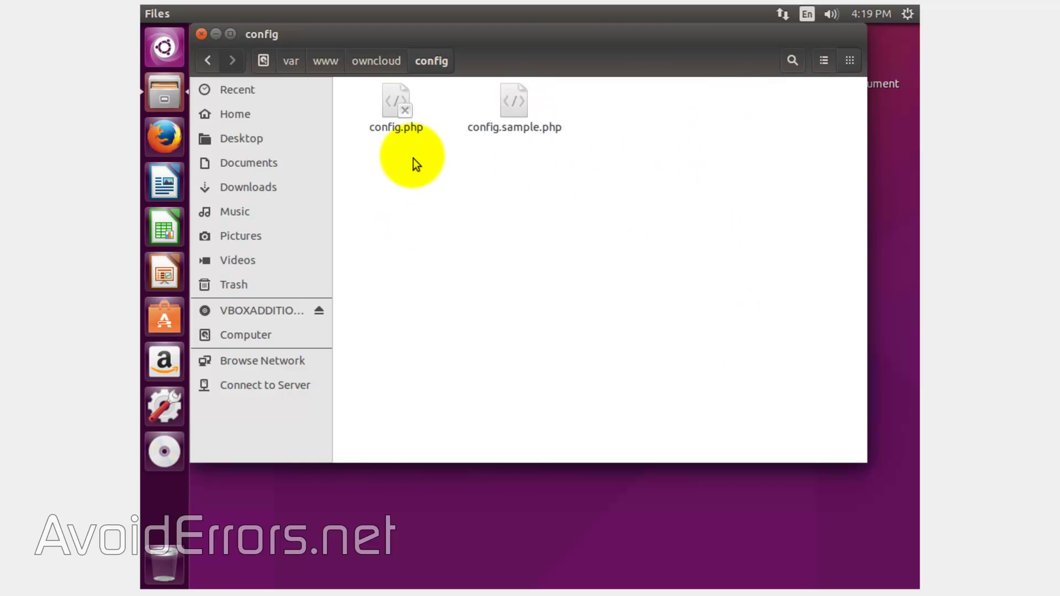
double_click(390, 117)
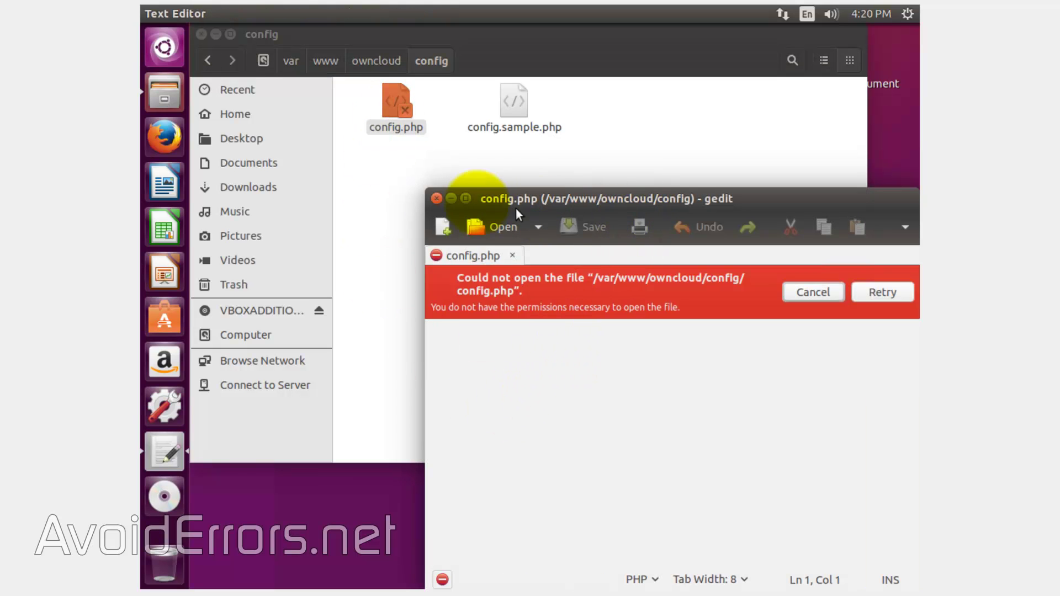
click(436, 199)
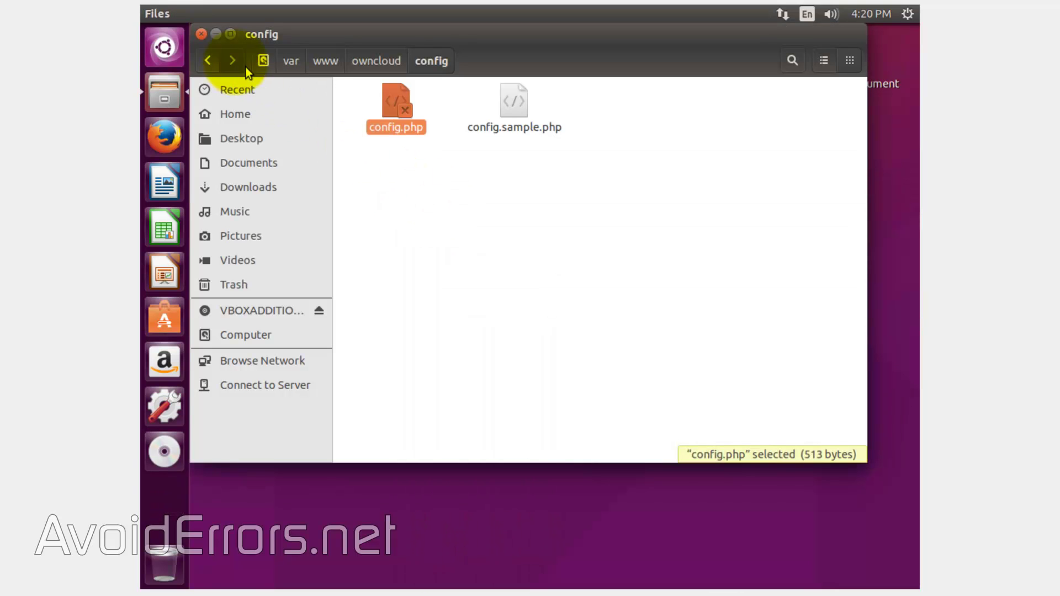
From a desktop terminal, run gksu gedit /var/www/owncloud/config/config.php and authorize with the admin password
click(202, 36)
right_click(276, 127)
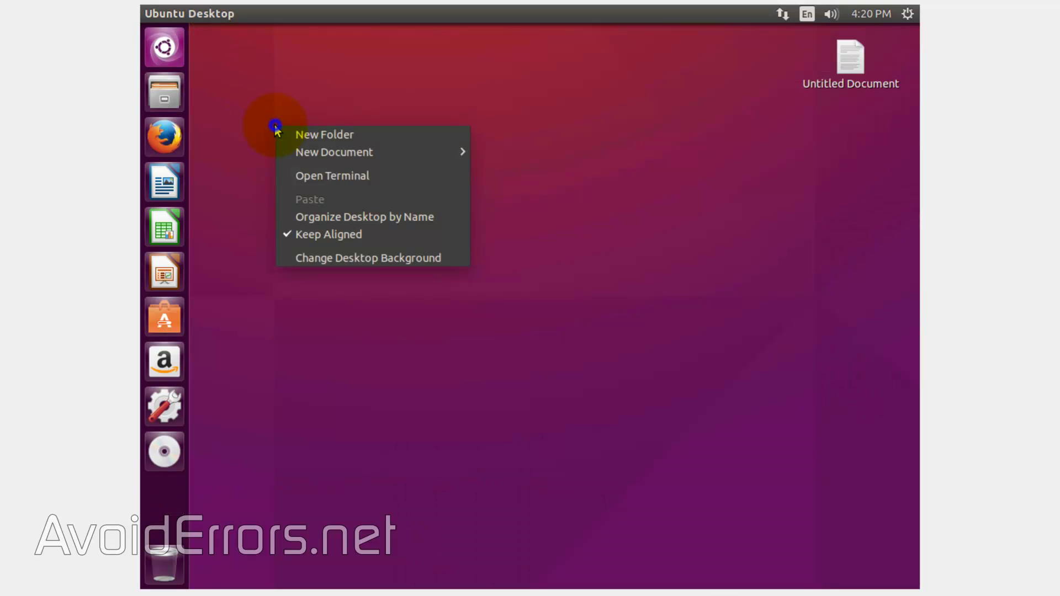
click(283, 176)
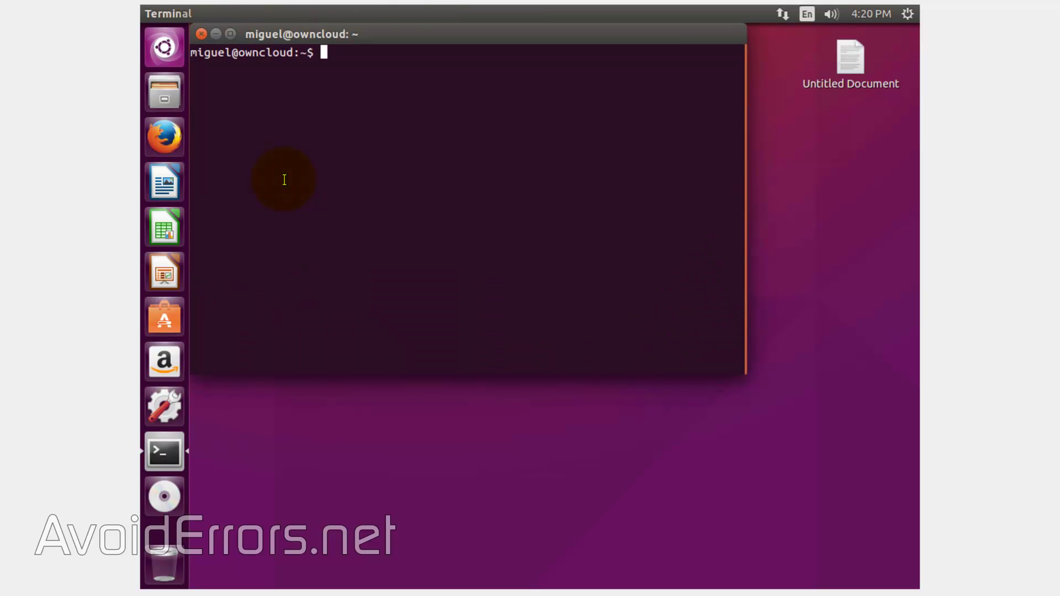
text(gksu gedit /var/www/owncloud/config/config.php)
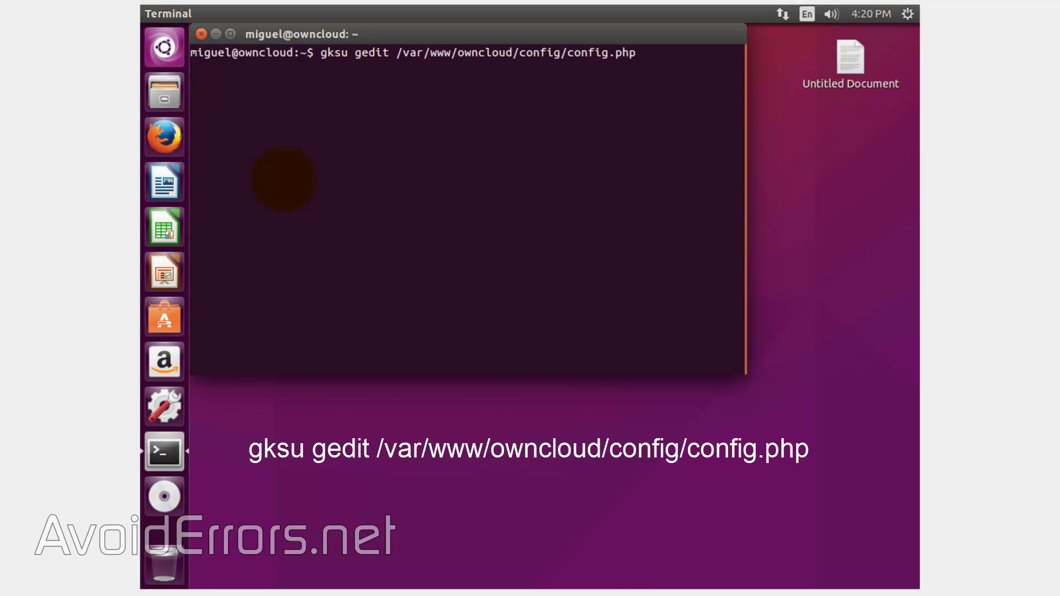
key(Return)
text(•)
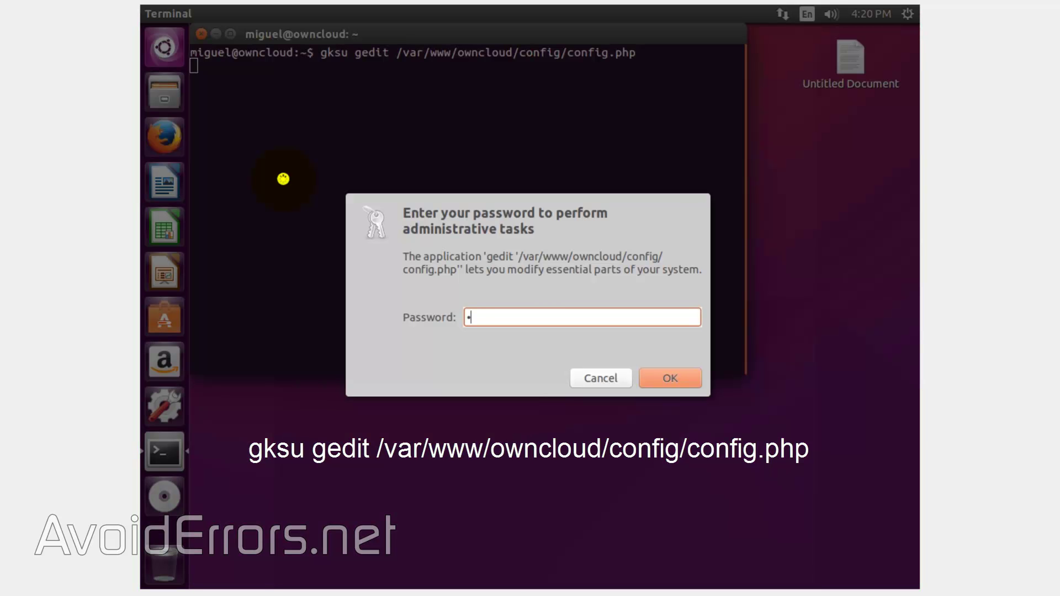
text(•••••••)
key(Return)
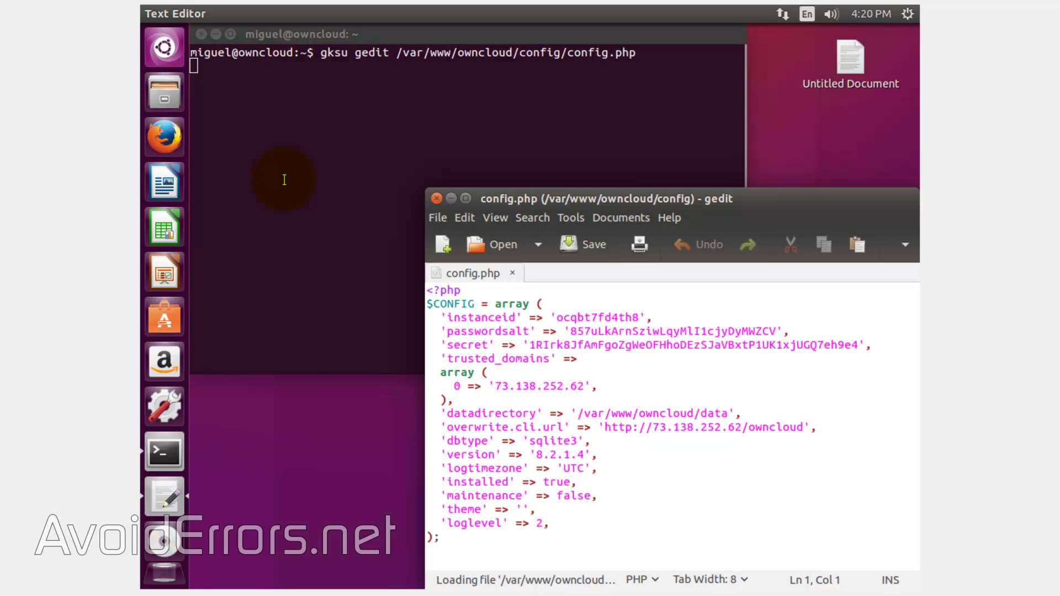
drag(741, 201, 585, 138)
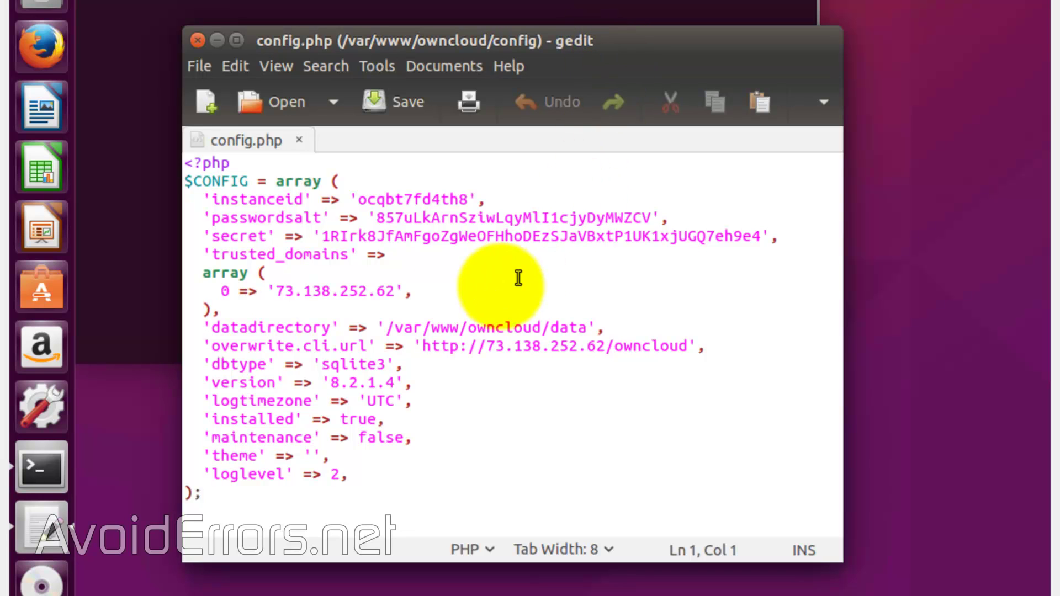
drag(395, 292, 277, 293)
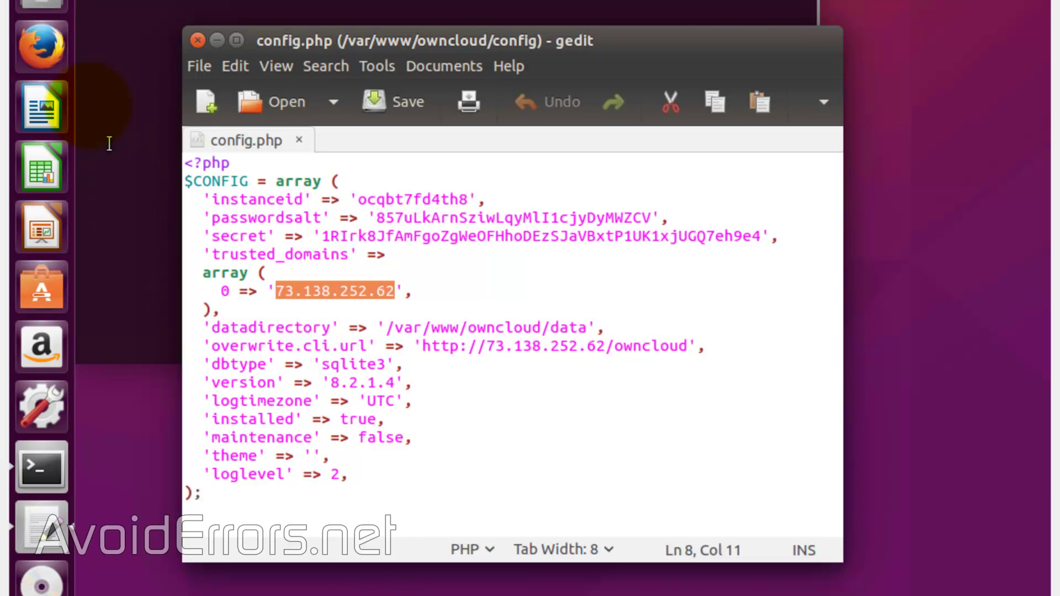
click(34, 47)
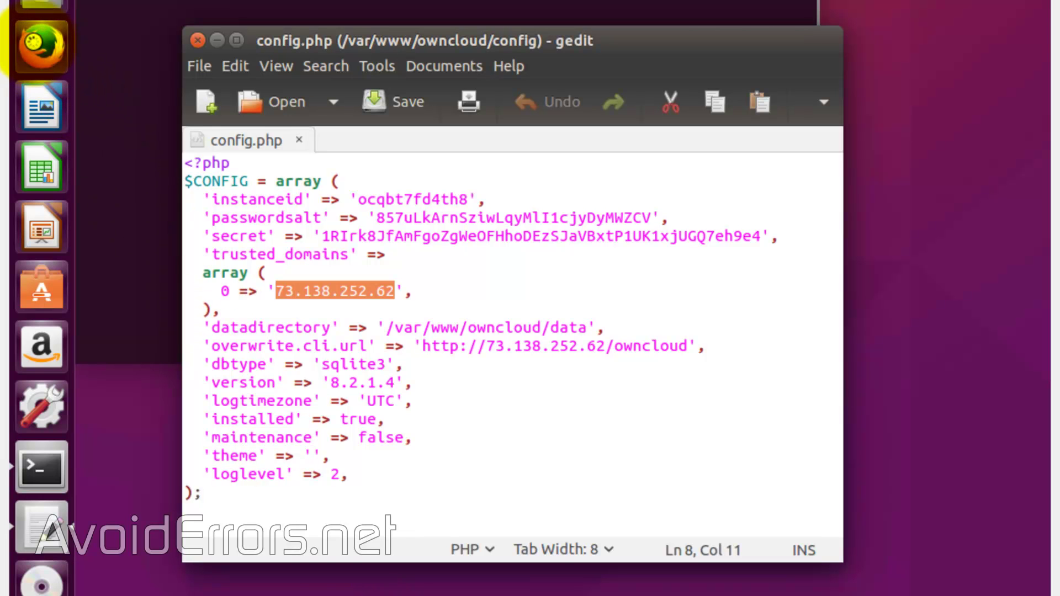
drag(535, 207, 467, 88)
Google 'what is my ip' and copy the public IP address from the result card
click(412, 396)
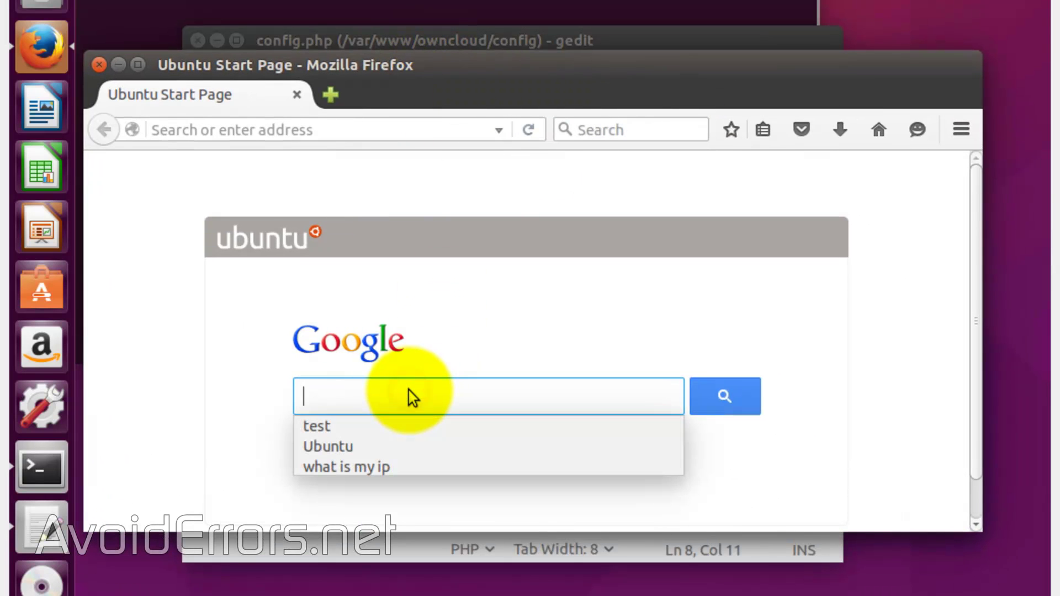
key(Down)
key(Down)
key(Down)
key(Return)
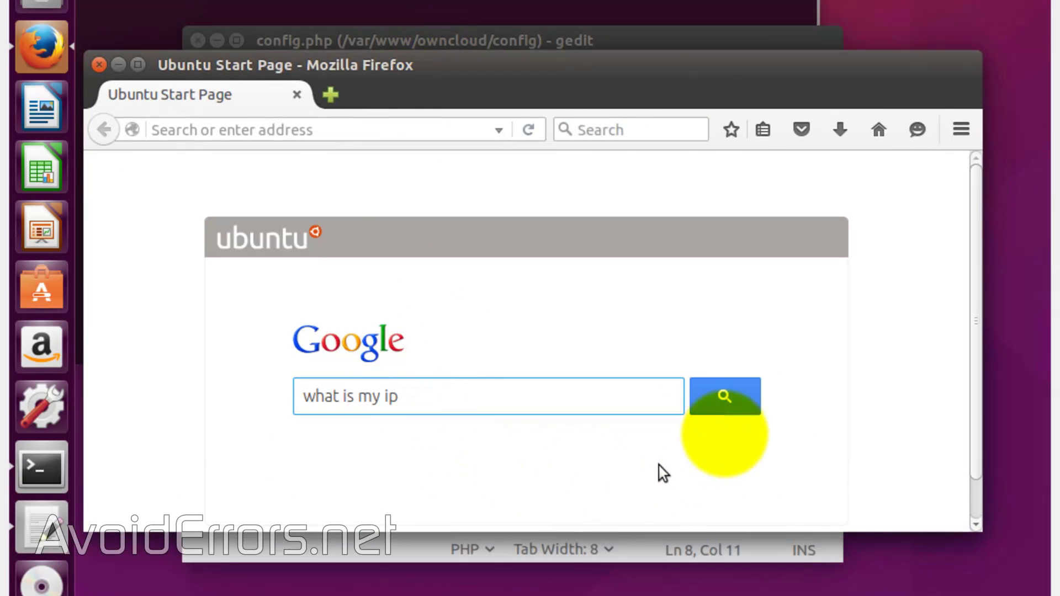
click(736, 393)
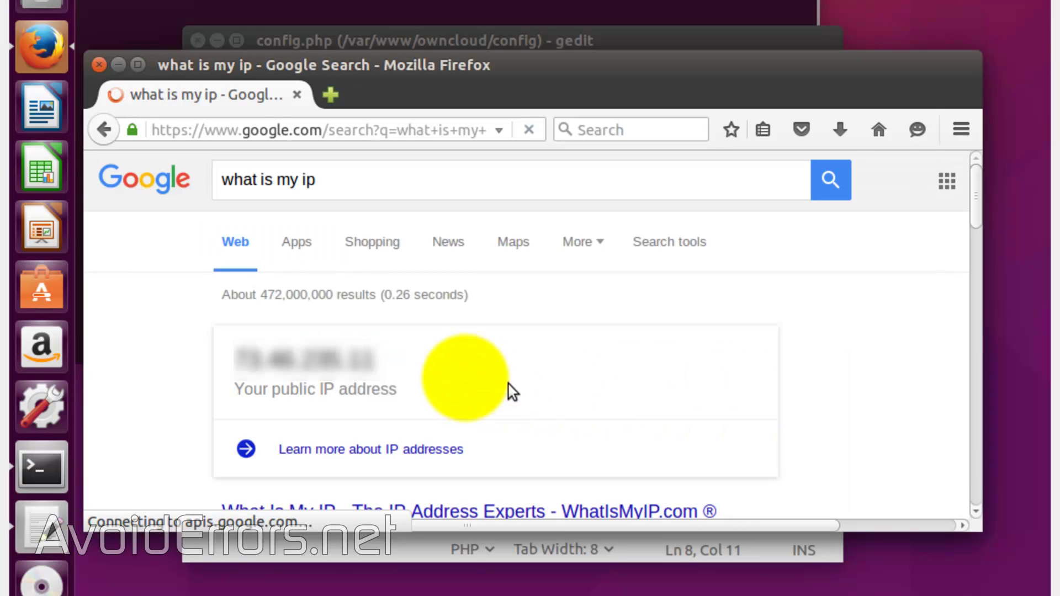
drag(385, 365, 237, 359)
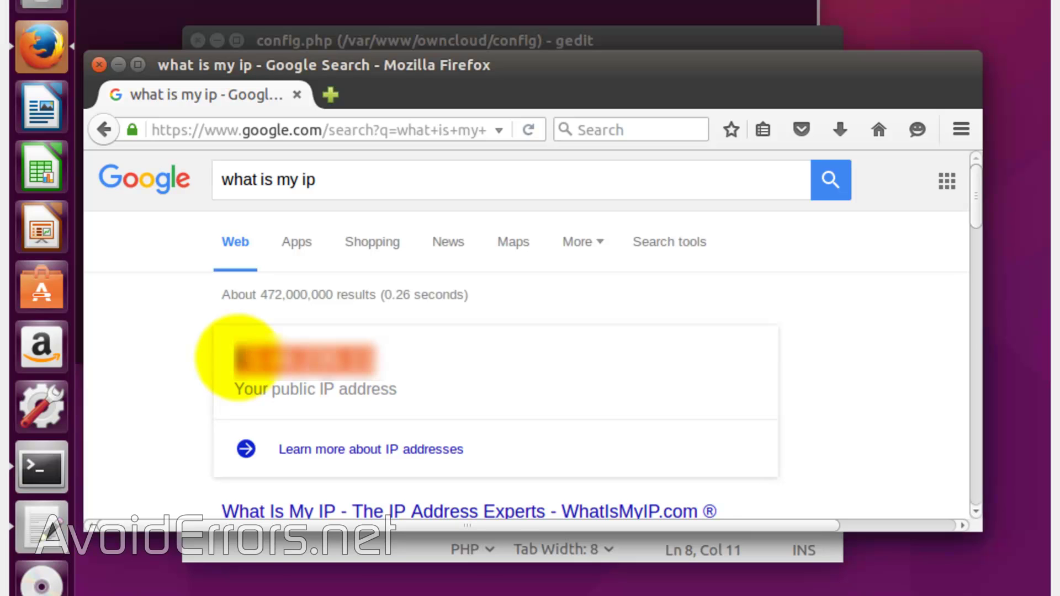
right_click(279, 370)
click(280, 371)
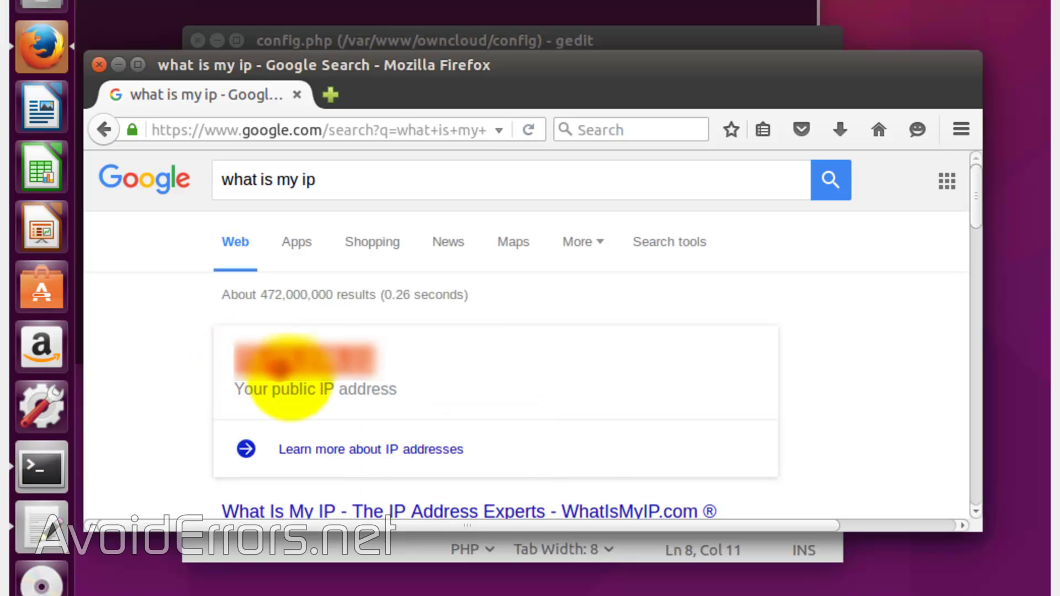
click(118, 65)
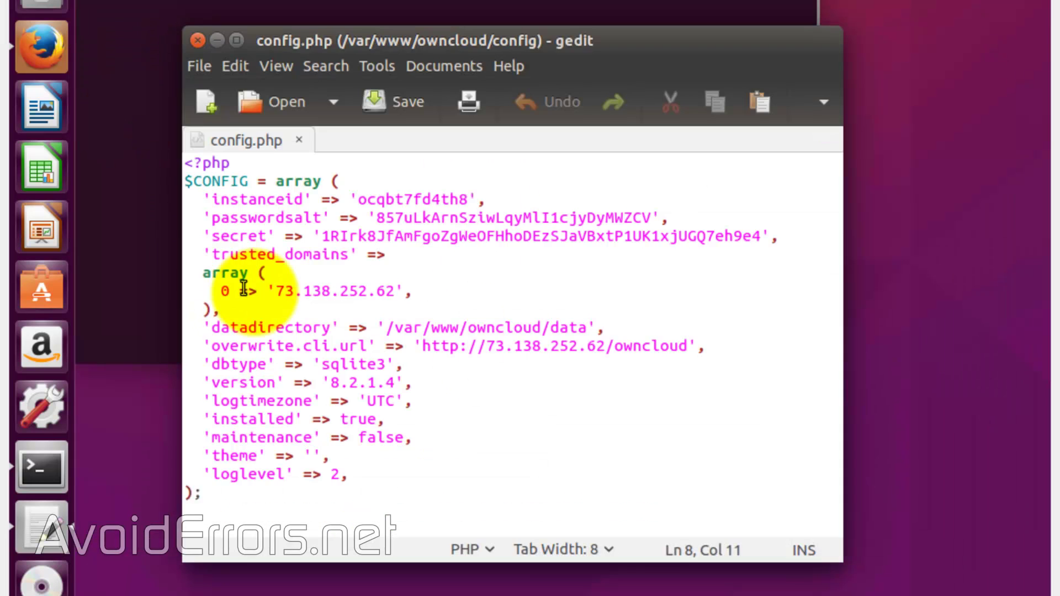
Add the pasted public IP as a second entry in the trusted_domains list
click(424, 293)
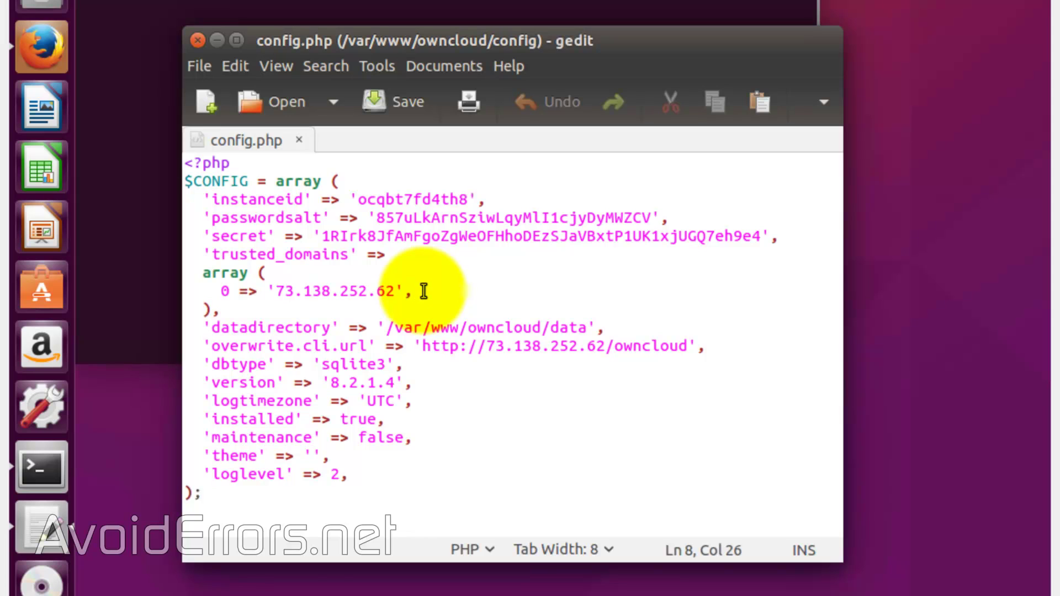
text(')
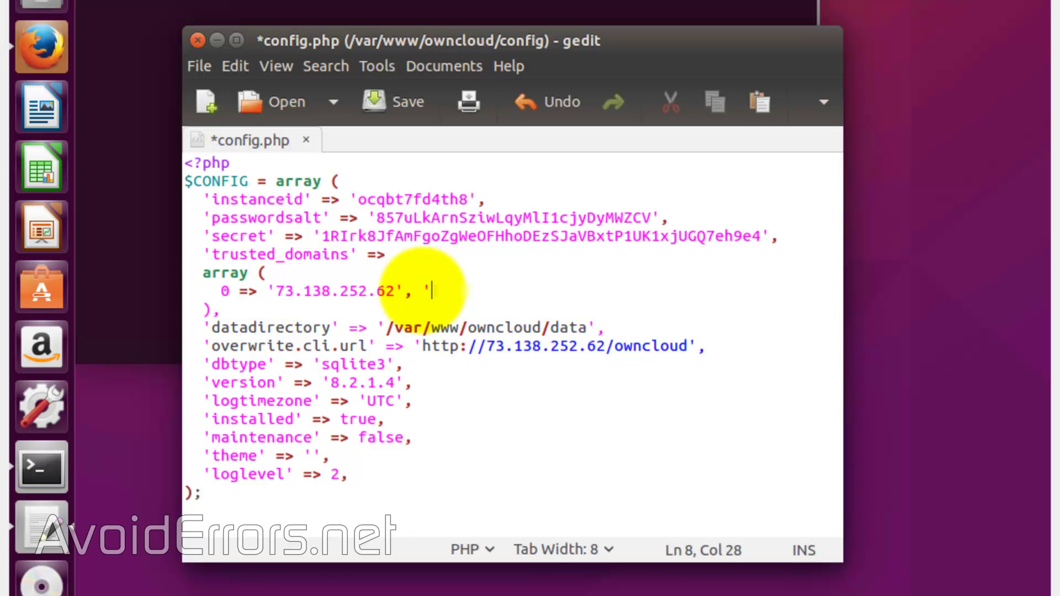
key(ctrl+v)
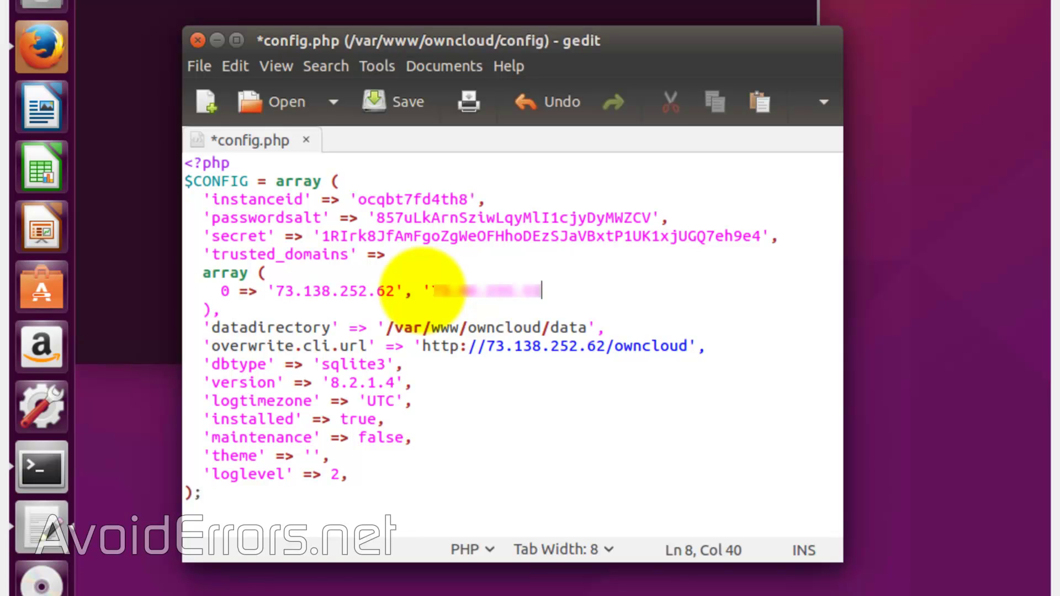
text(',)
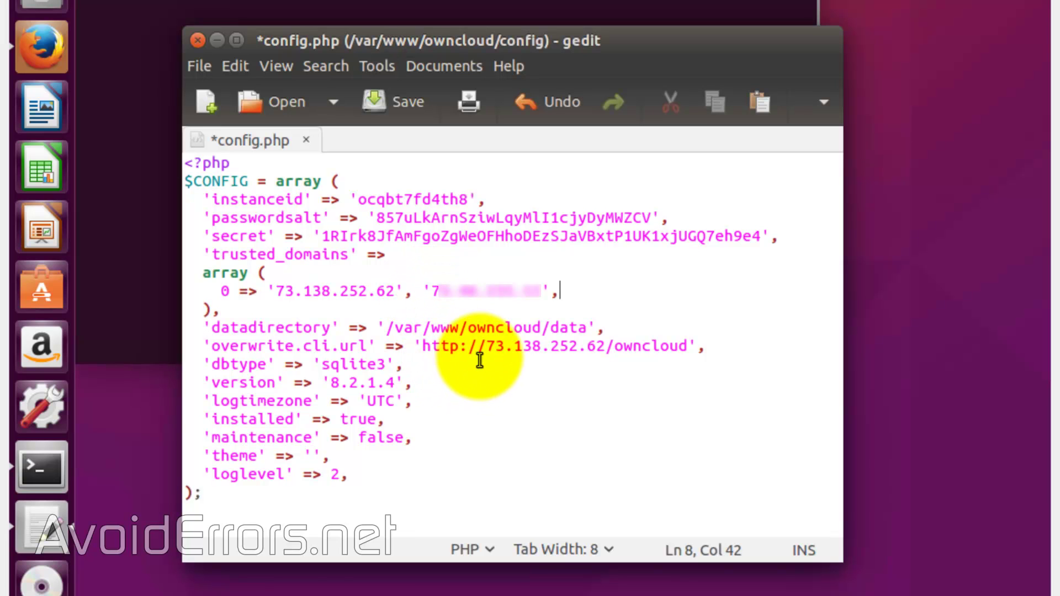
Replace the old IP in overwrite.cli.url with the public IP, save config.php, and close gedit and Terminal
drag(487, 346, 605, 347)
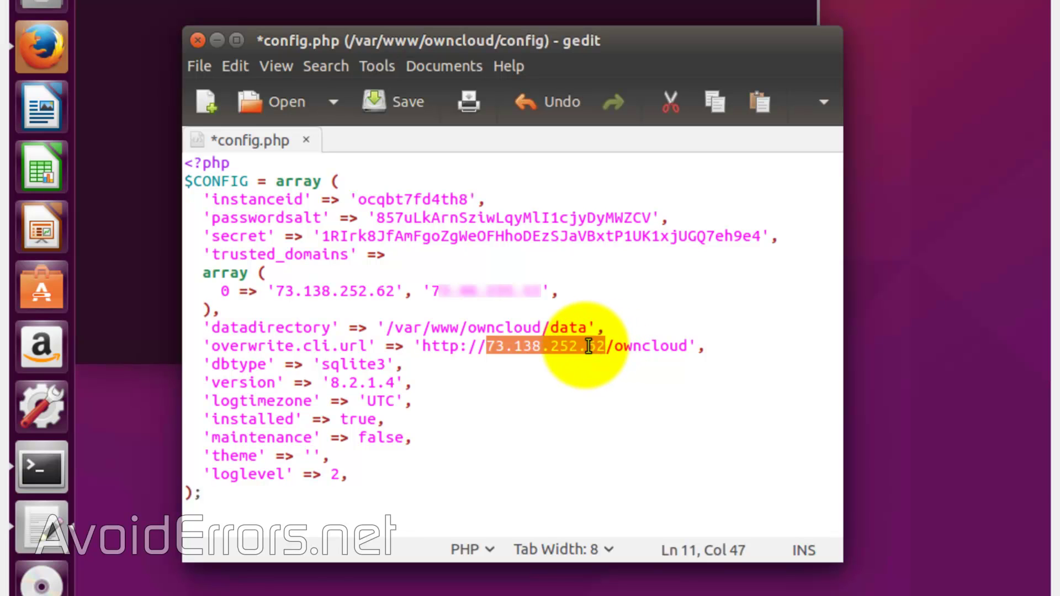
right_click(584, 346)
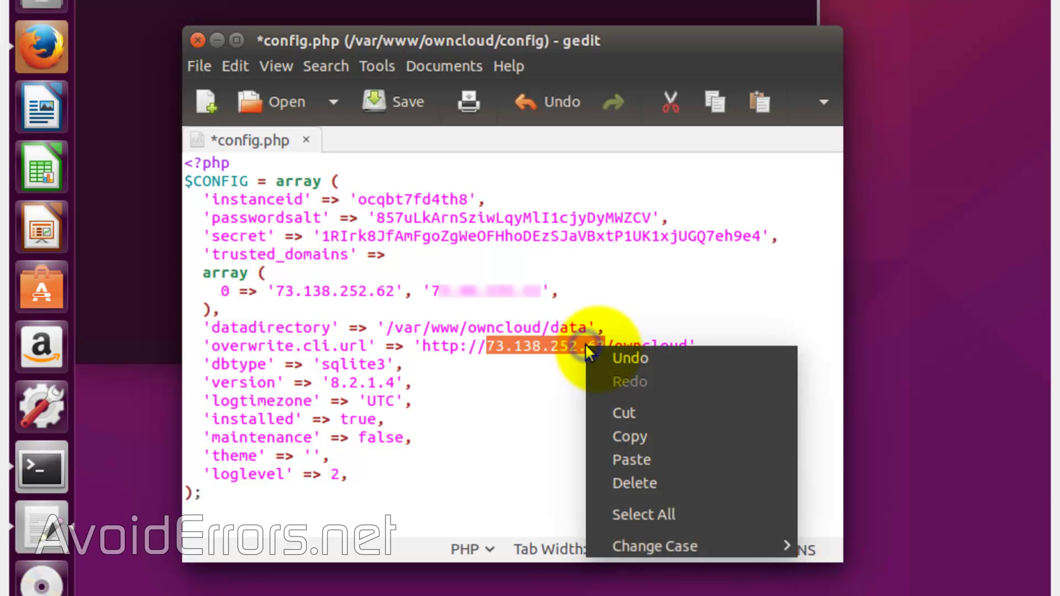
click(648, 458)
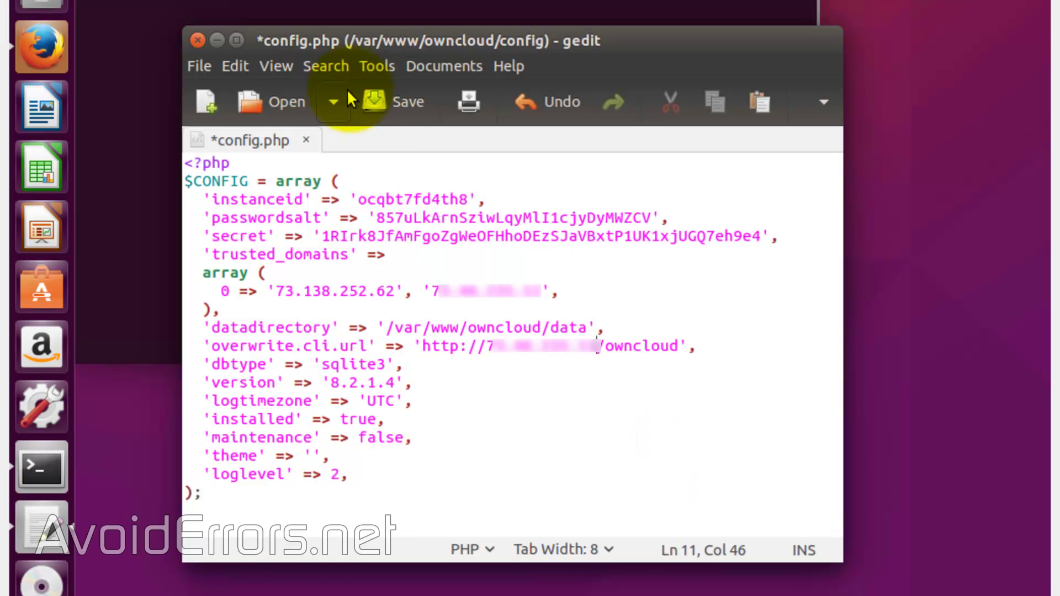
click(379, 103)
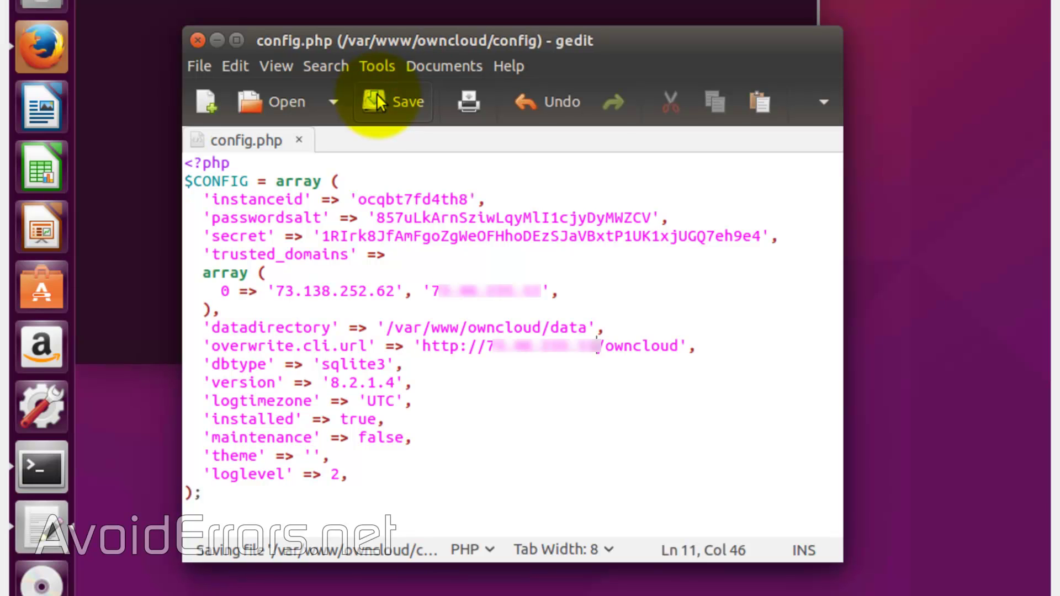
click(199, 40)
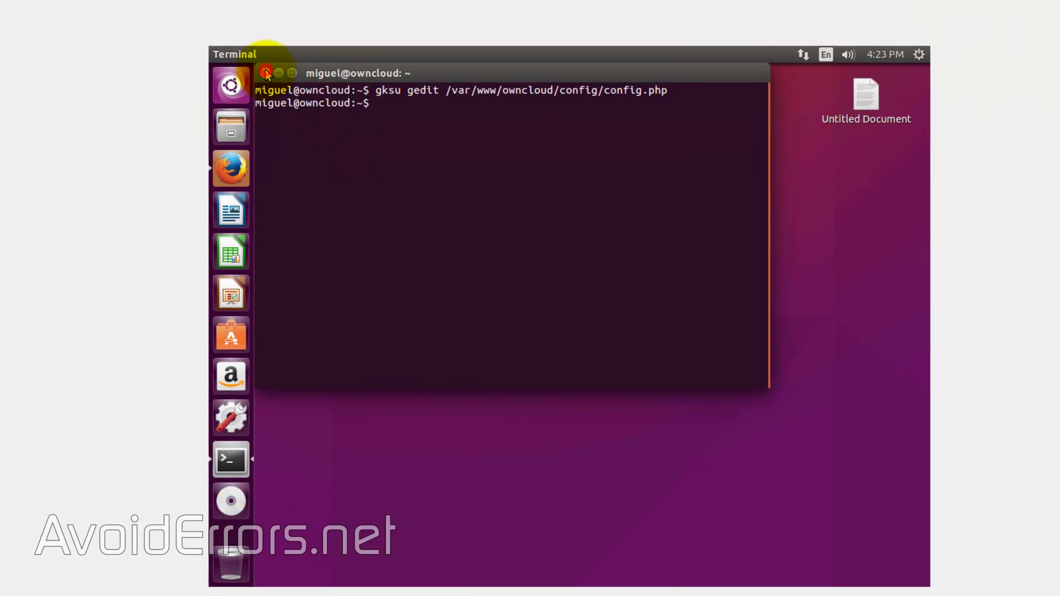
click(266, 73)
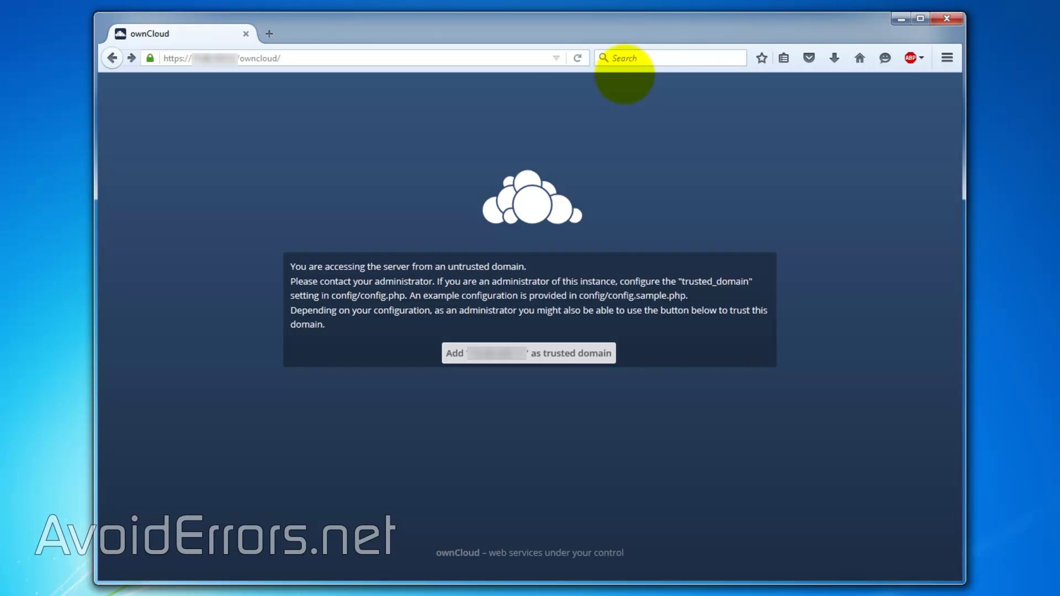
Reload ownCloud, log in with the saved username and password, and let Firefox remember the login
click(577, 57)
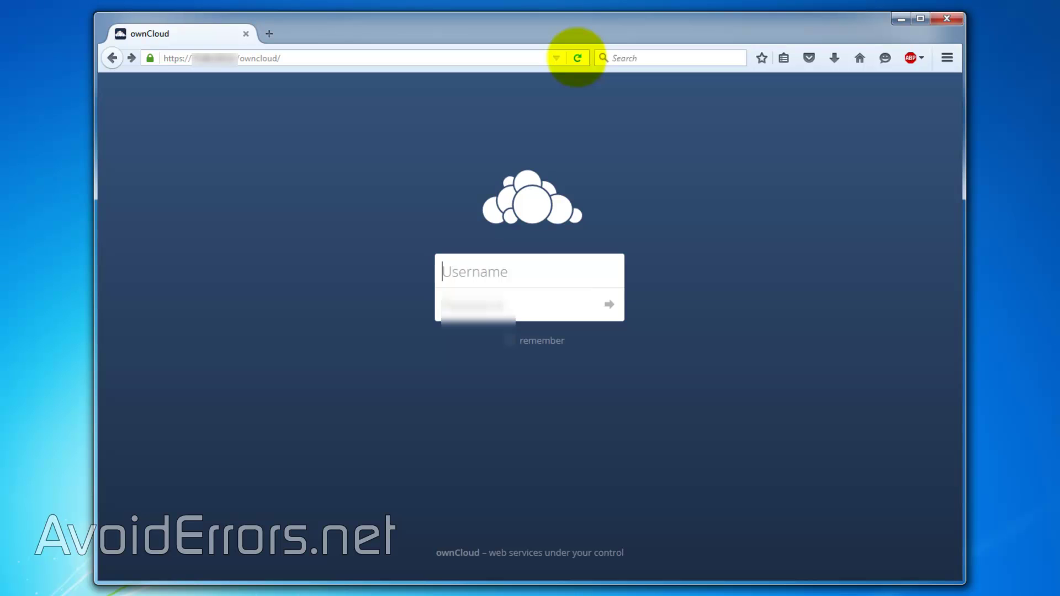
click(568, 269)
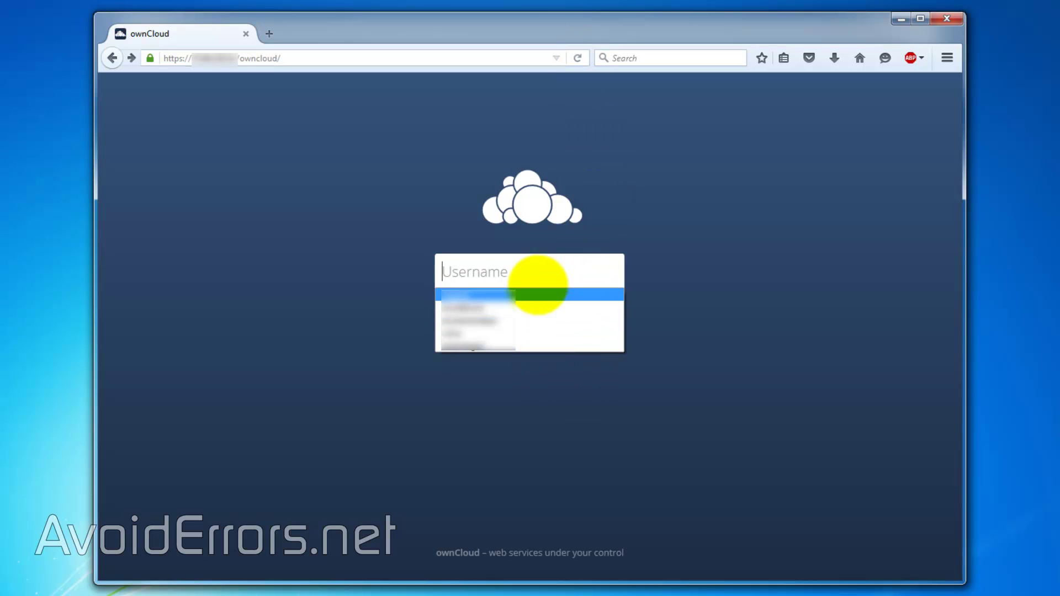
click(535, 294)
click(529, 307)
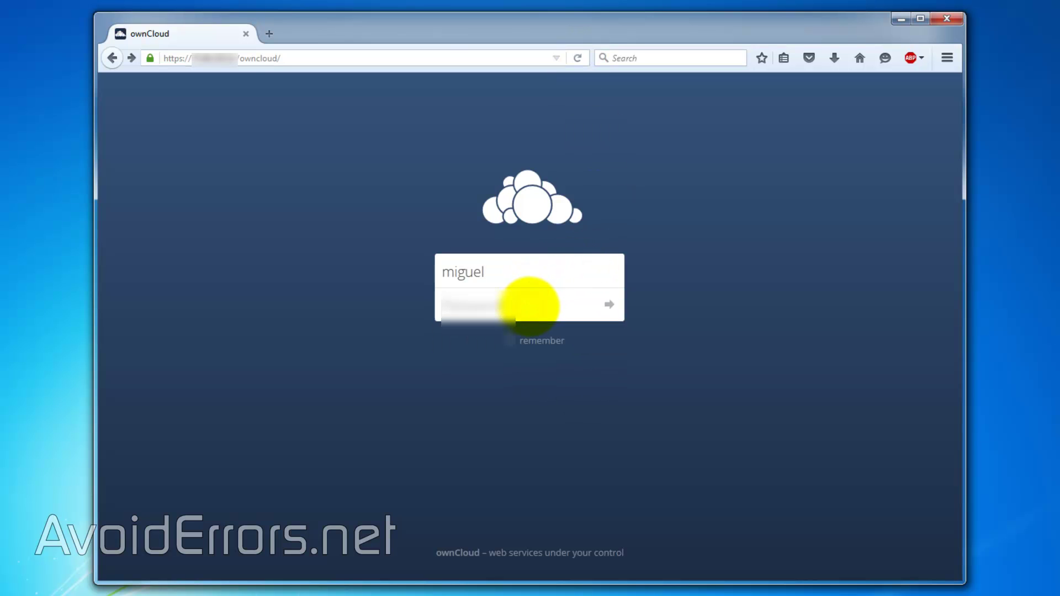
key(Return)
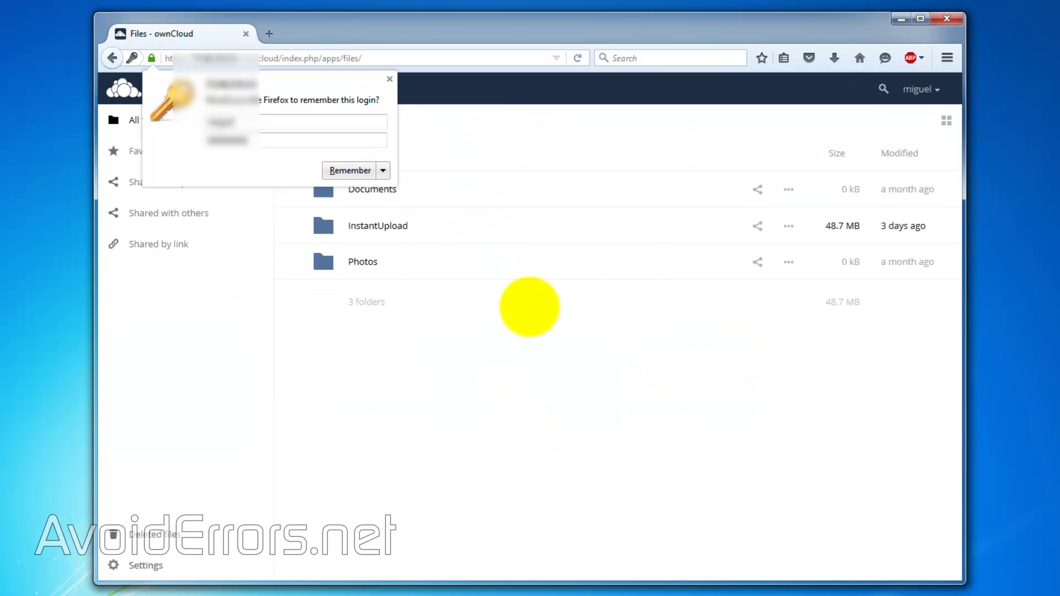
click(350, 170)
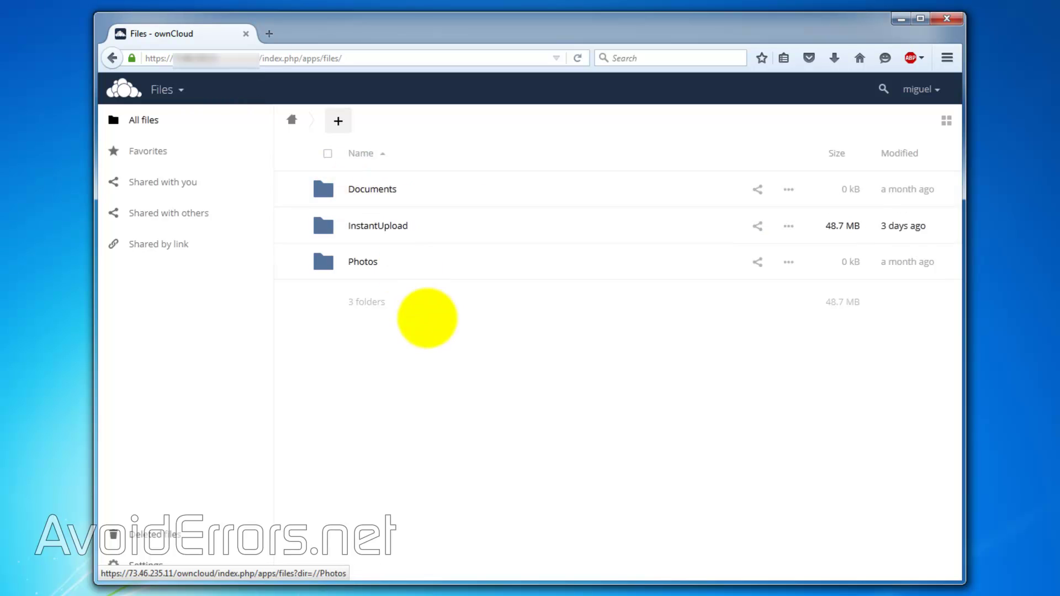